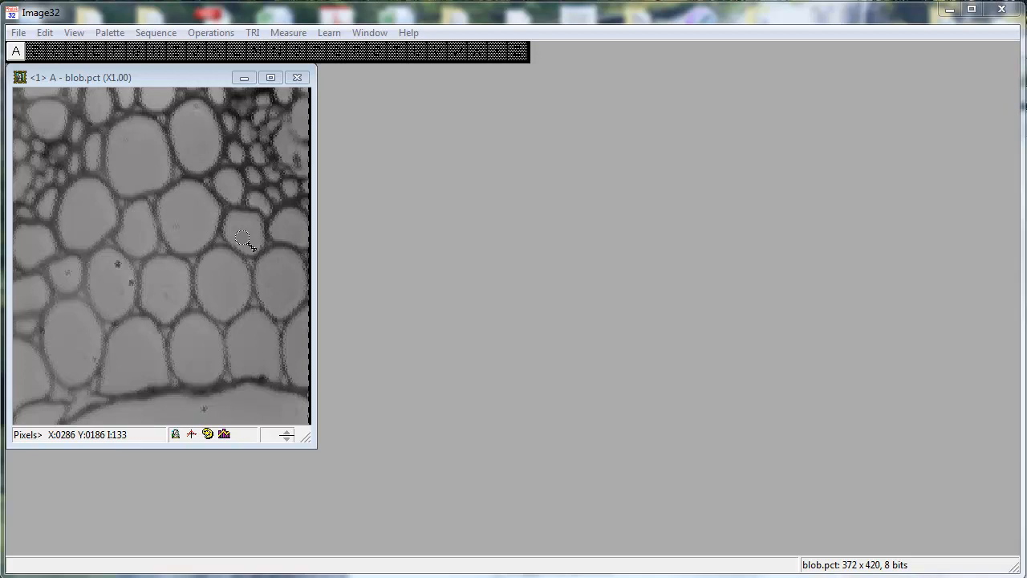
Step: Zoom into a cell wall of blob.pct until individual pixel intensity values are shown
left_click(166, 212)
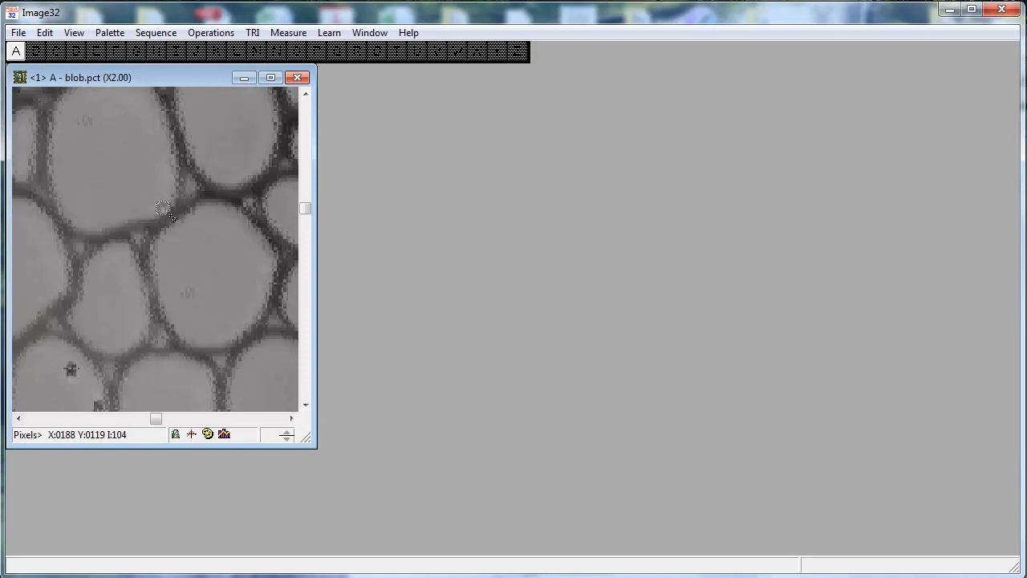
left_click(163, 210)
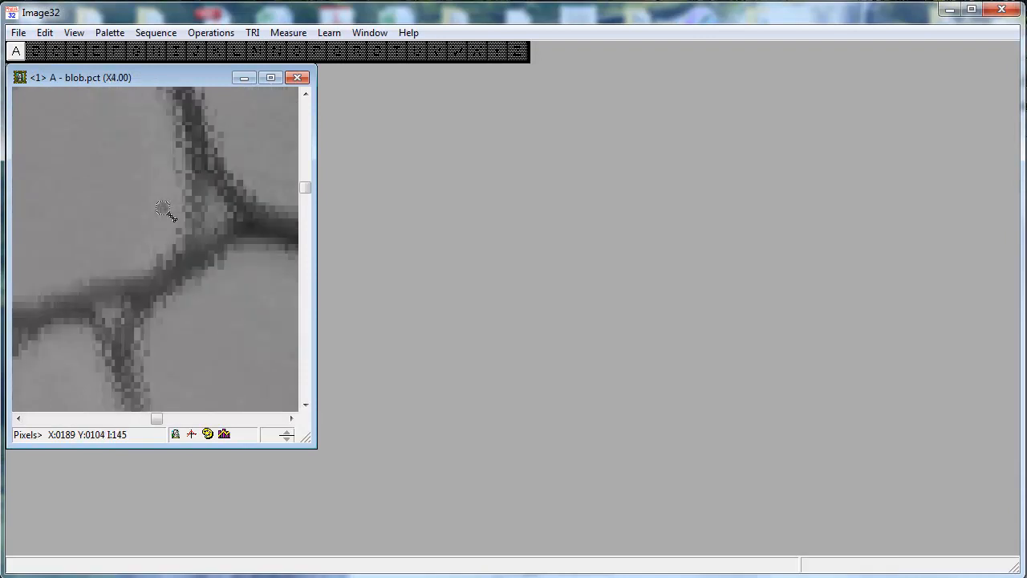
left_click(163, 211)
left_click(163, 211)
left_click(163, 210)
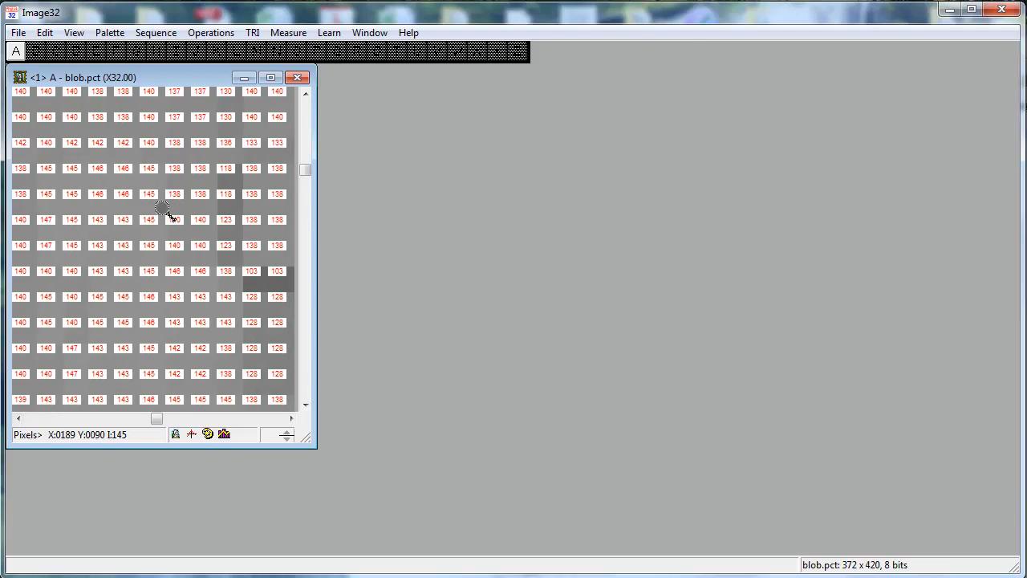
Step: Zoom back out until the whole blob.pct image fits the window
right_click(118, 233)
right_click(118, 233)
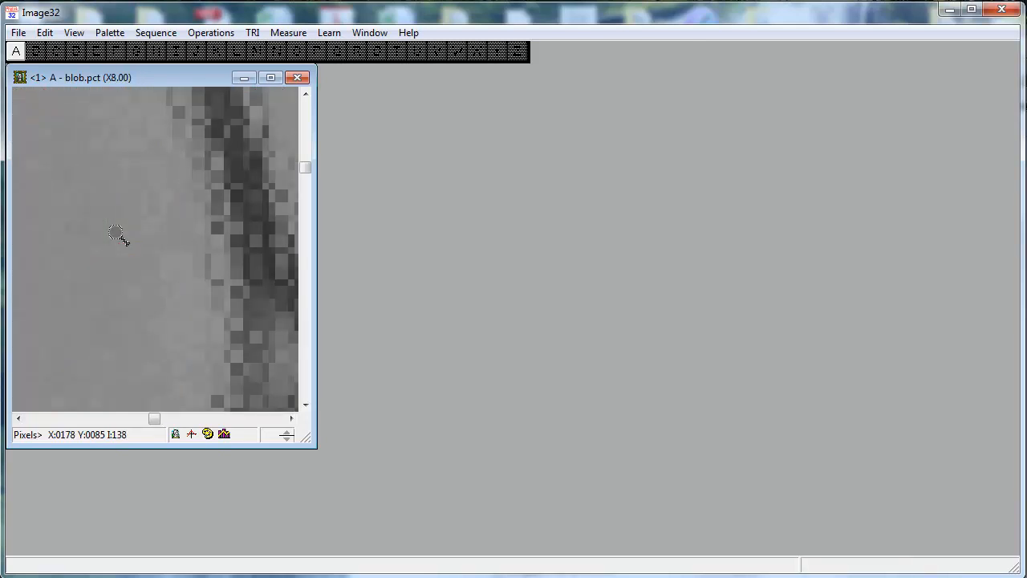
right_click(118, 234)
right_click(118, 233)
right_click(118, 233)
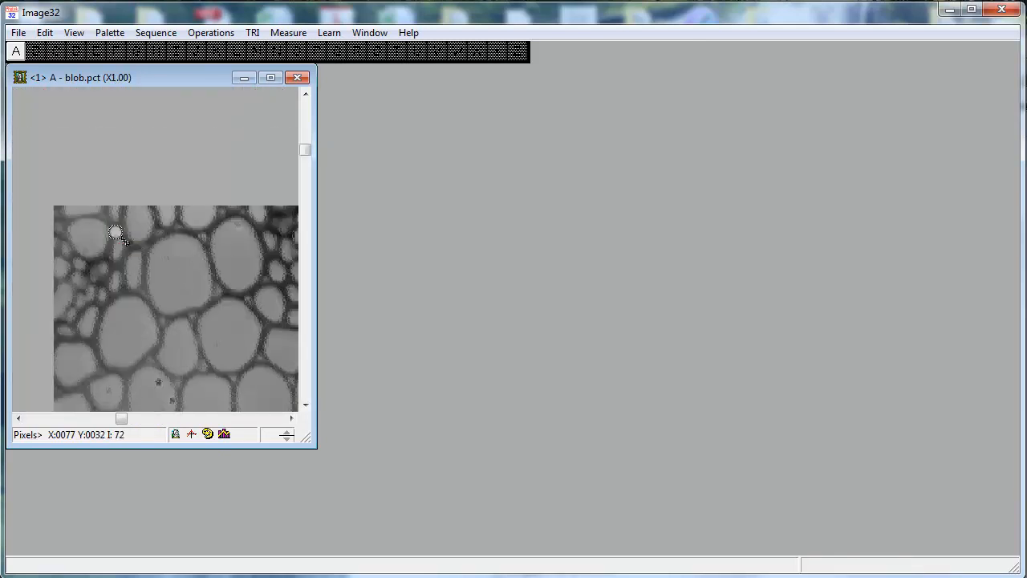
right_click(118, 234)
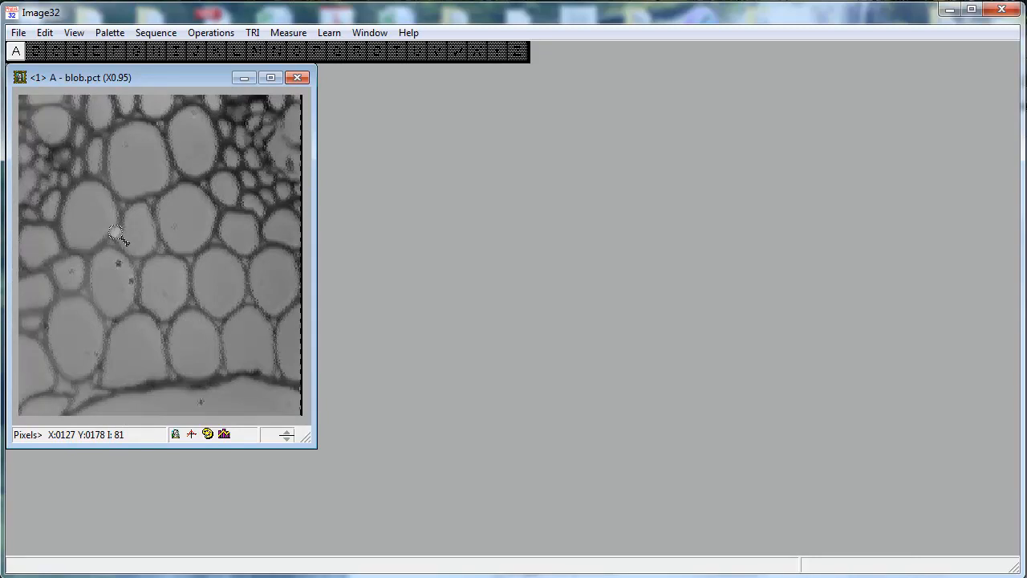
Step: Turn off the zoom cursor
left_click(78, 36)
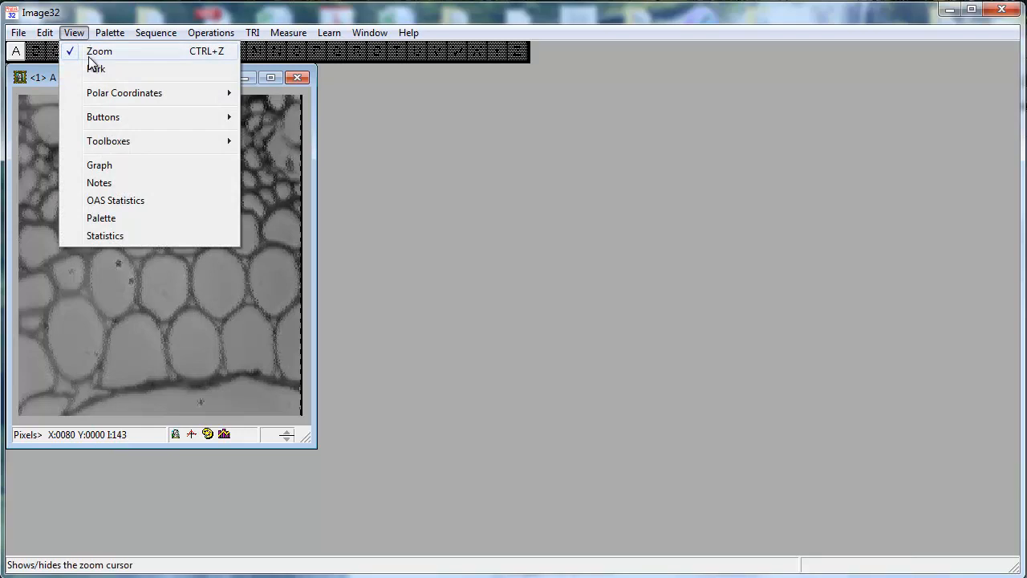
left_click(89, 55)
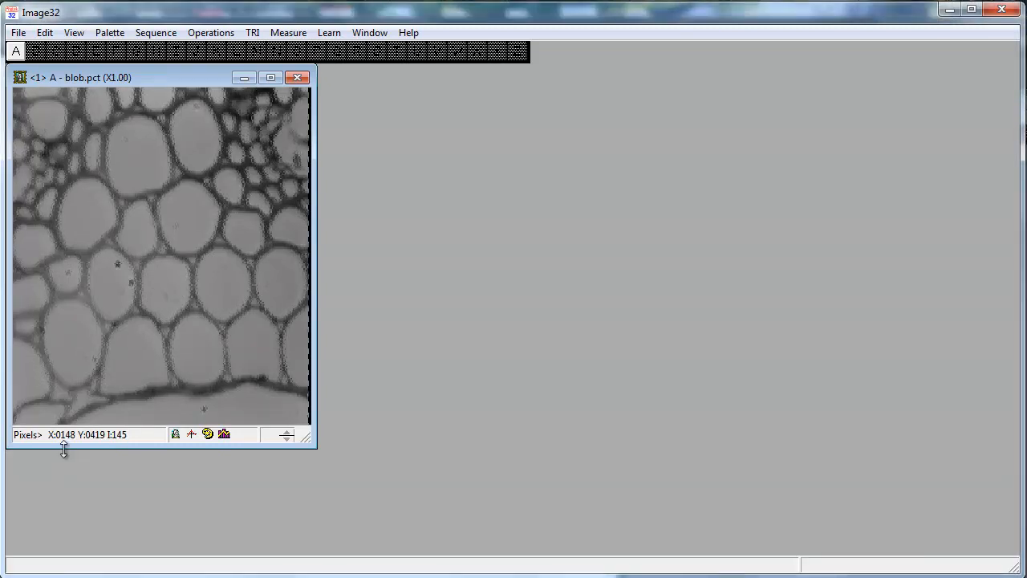
Step: Show the horizontal and vertical intensity profile panels and enlarge the image window to fit them
left_click(191, 435)
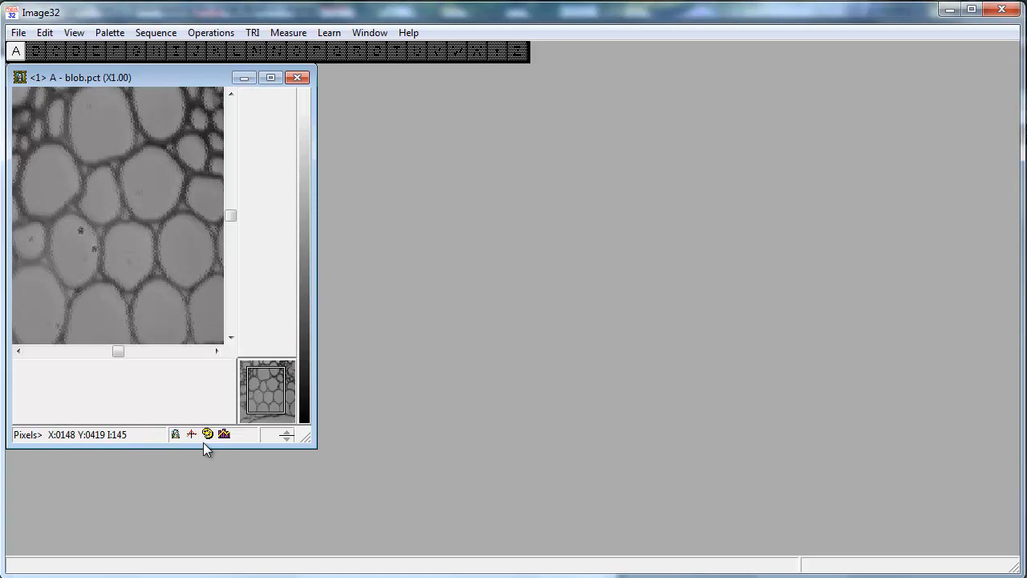
left_click_drag(312, 447, 530, 555)
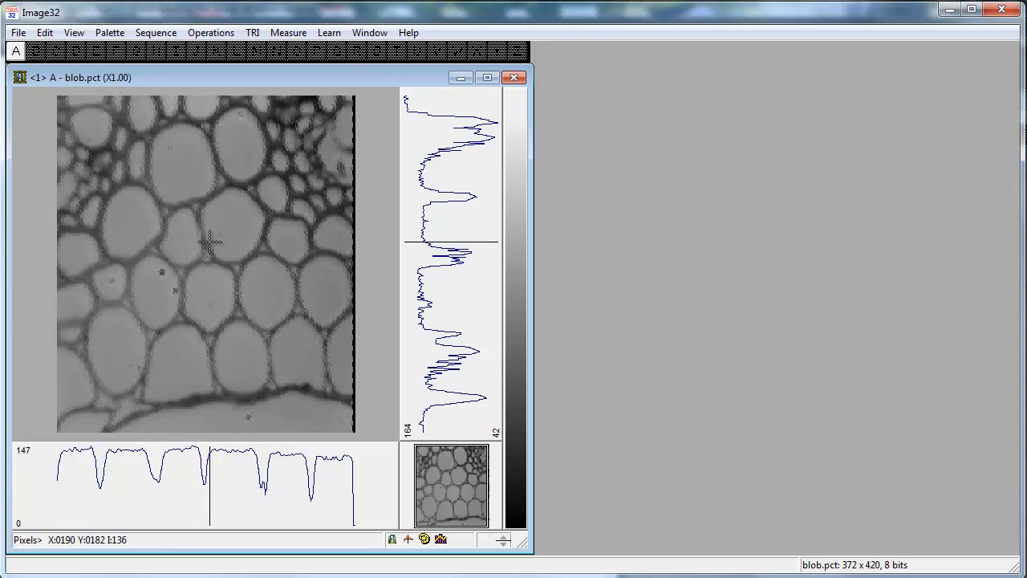
Step: Hide the intensity profiles and toggle the remaining image window display options
left_click(407, 539)
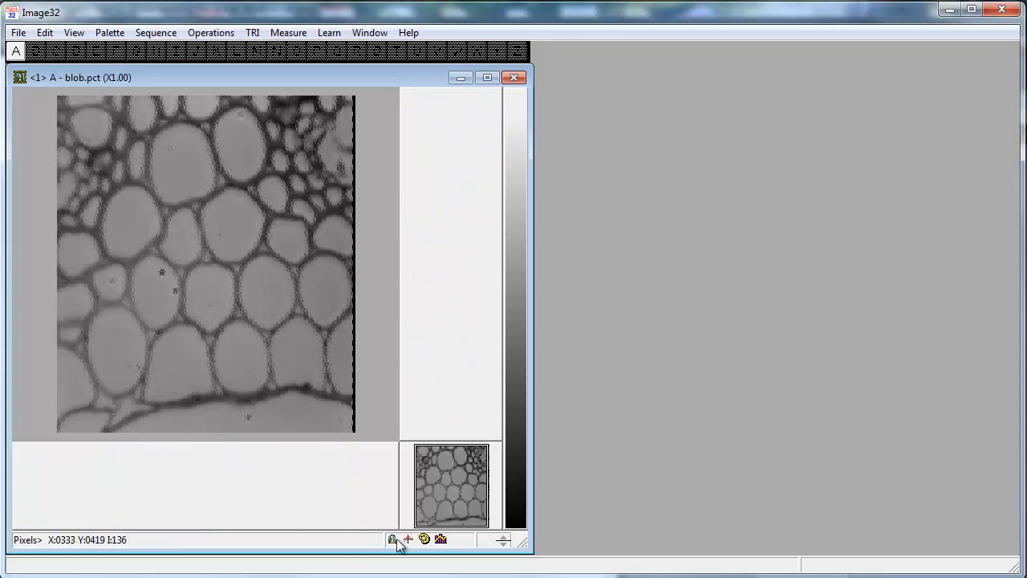
left_click(393, 540)
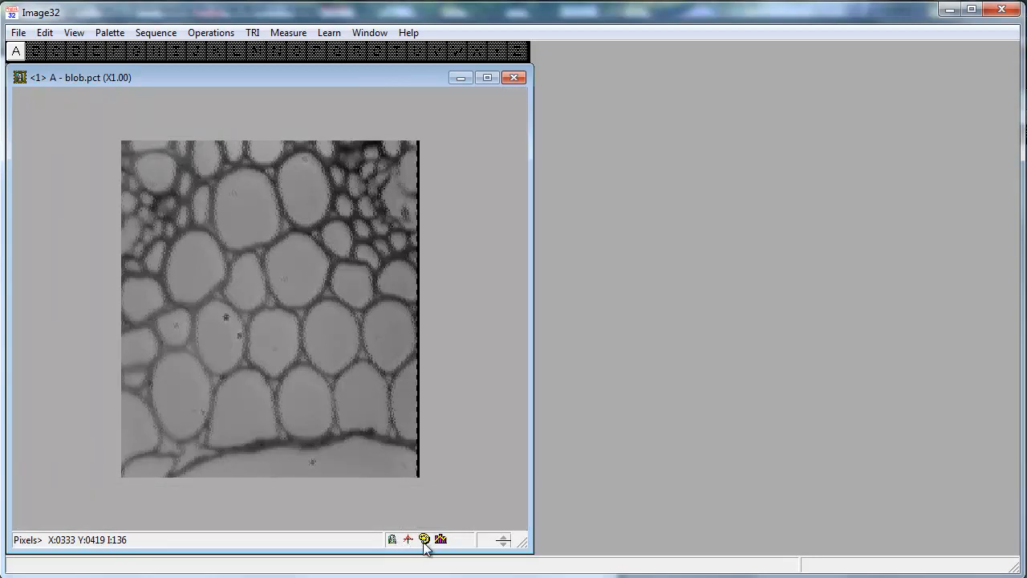
left_click(424, 539)
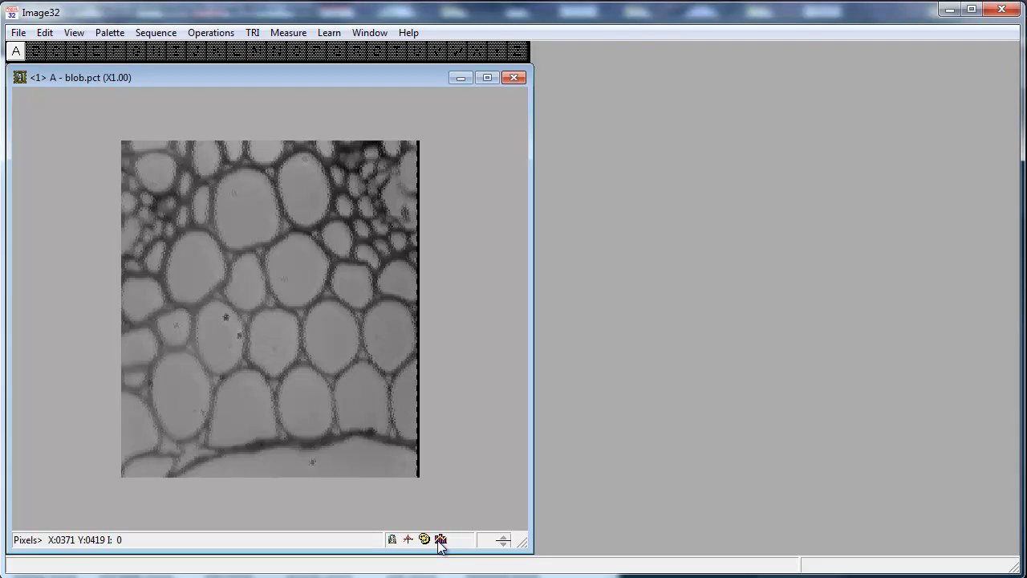
left_click(439, 541)
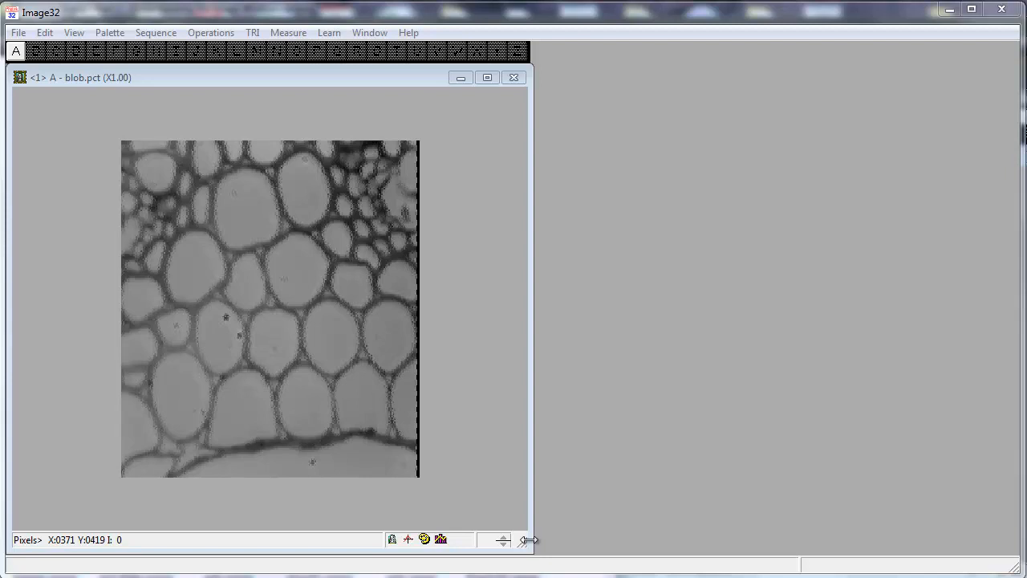
Step: Copy image A to a new 16-bit image in buffer B and move its window beside A
left_click(211, 33)
mouse_move(238, 171)
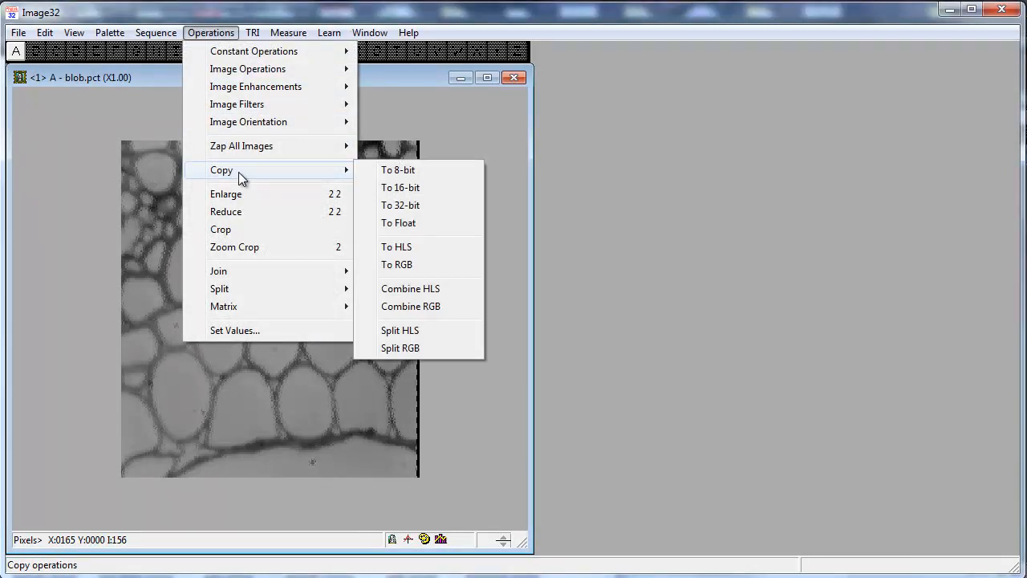
left_click(389, 188)
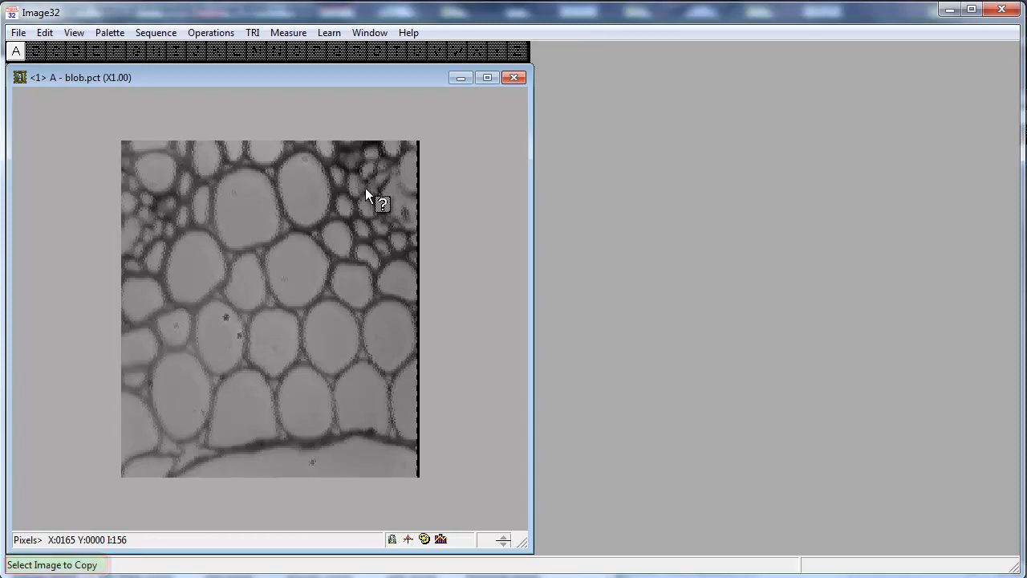
left_click(18, 52)
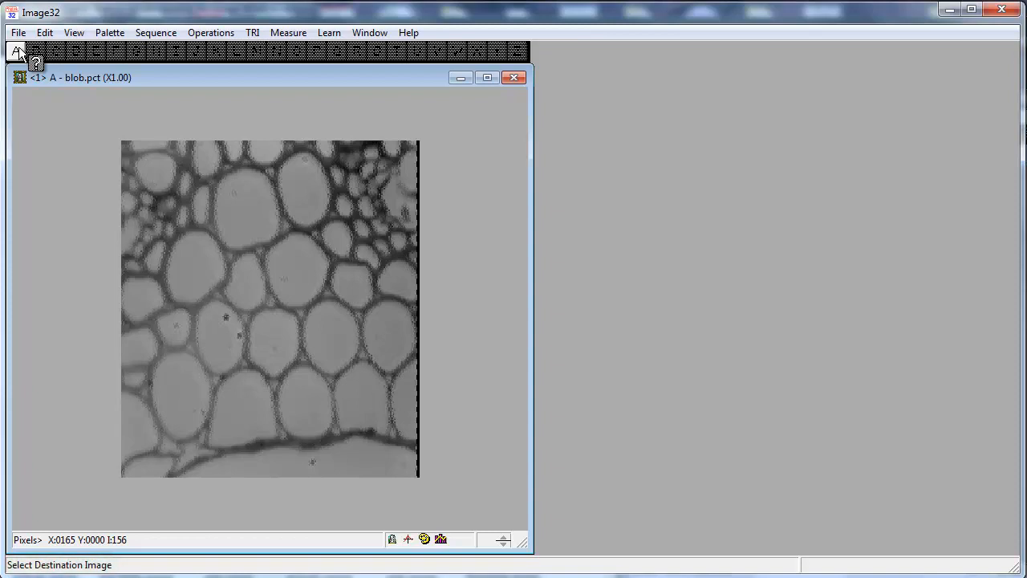
left_click(36, 52)
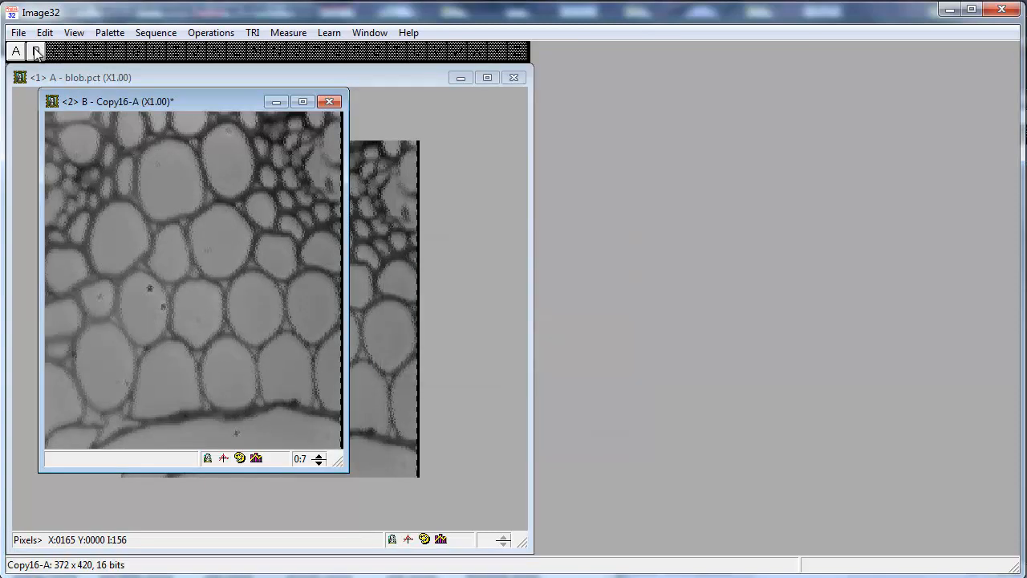
left_click_drag(201, 100, 726, 81)
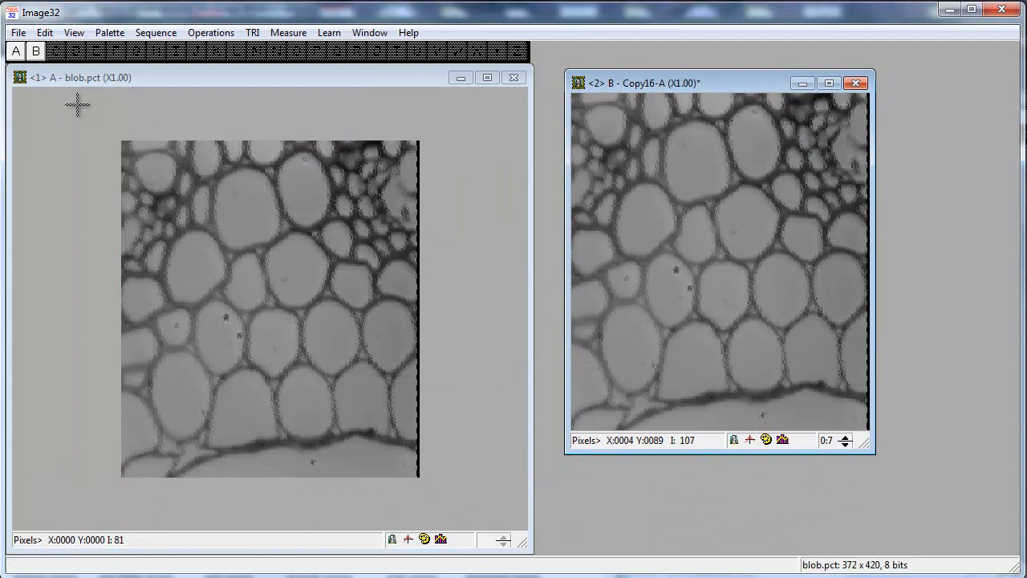
Step: Step image B's display bit window up through higher ranges and back down to 0:7
mouse_move(11, 59)
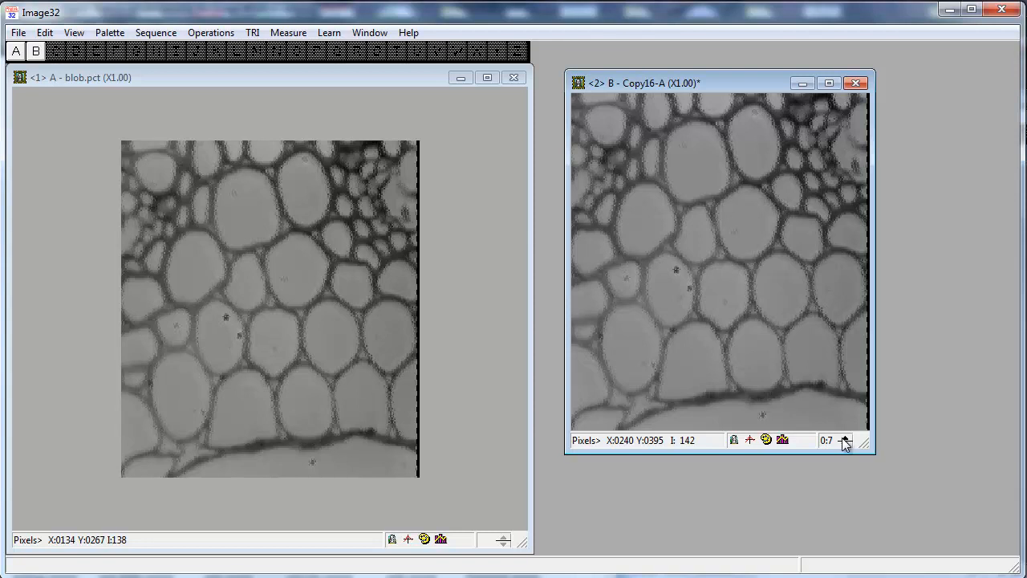
left_click(843, 438)
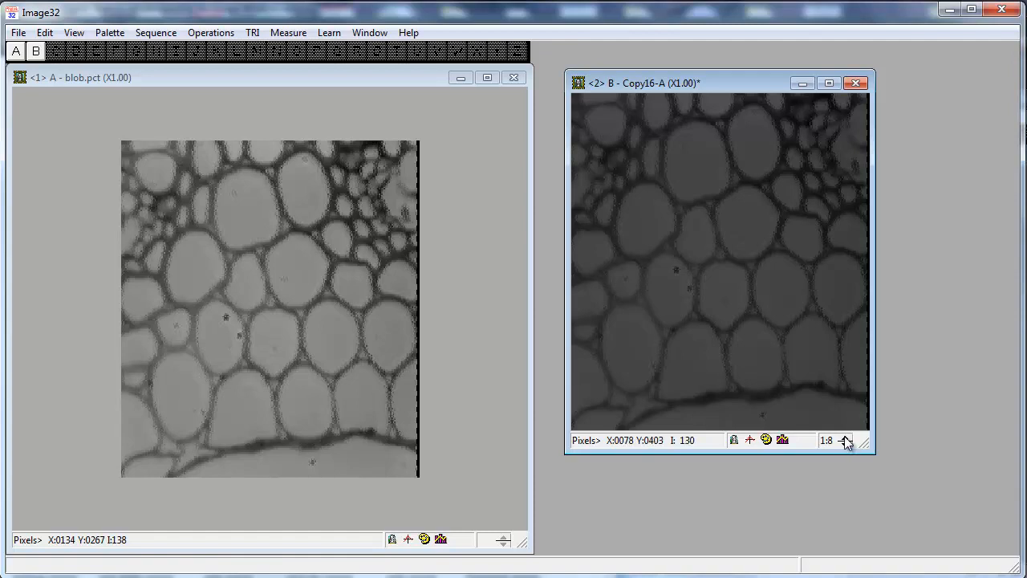
left_click(845, 438)
left_click(845, 437)
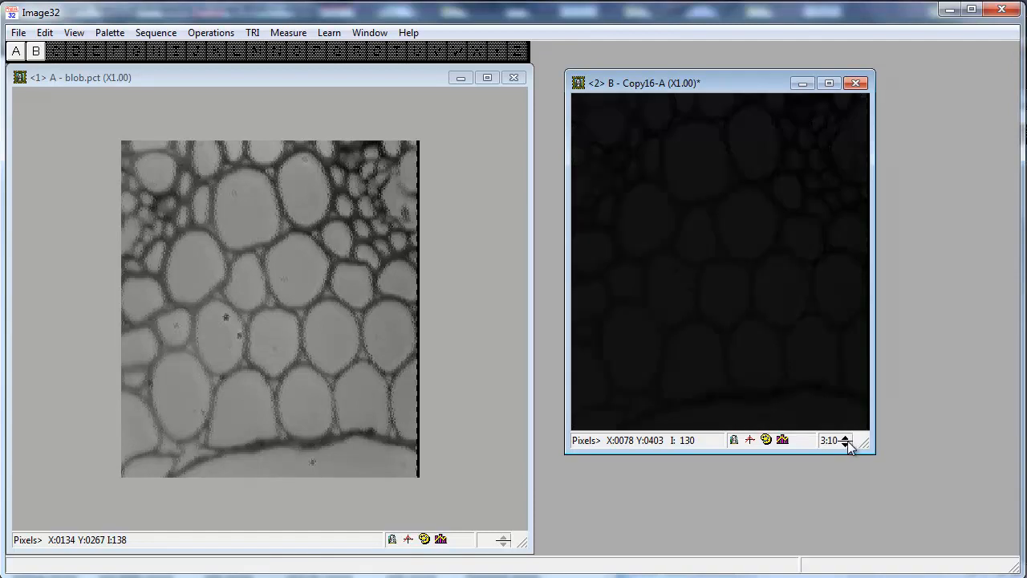
left_click(847, 444)
left_click(847, 444)
left_click(846, 444)
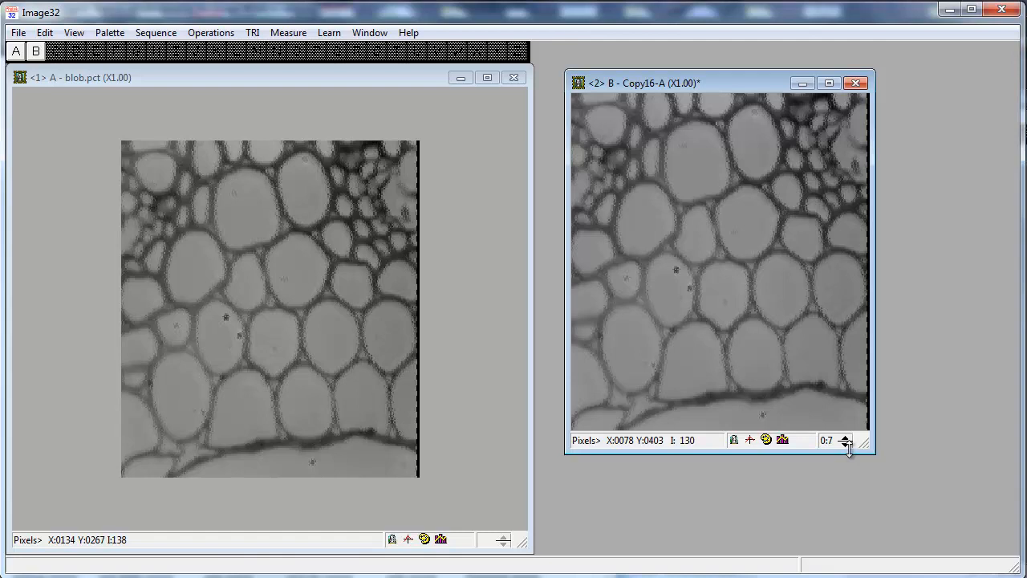